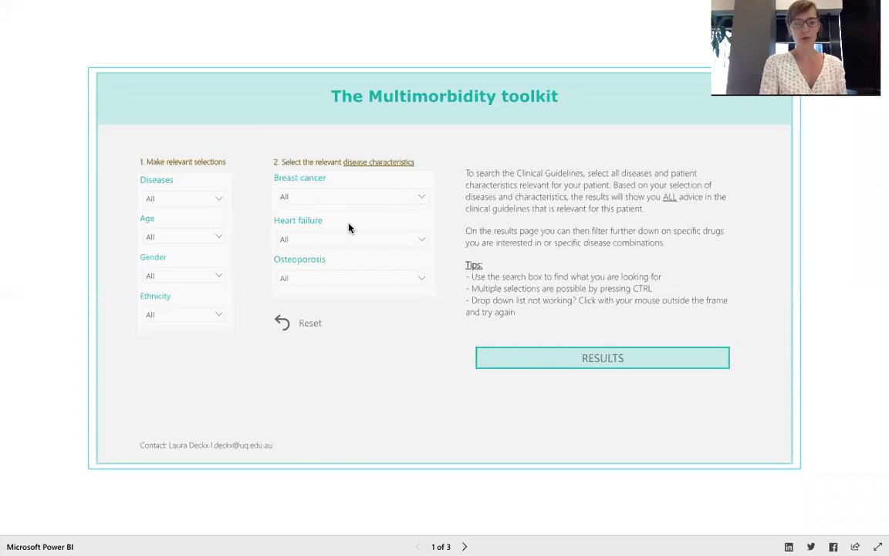
Select the diseases Early breast cancer and Osteoporosis for the patient and show the matching guideline results
left_click(219, 202)
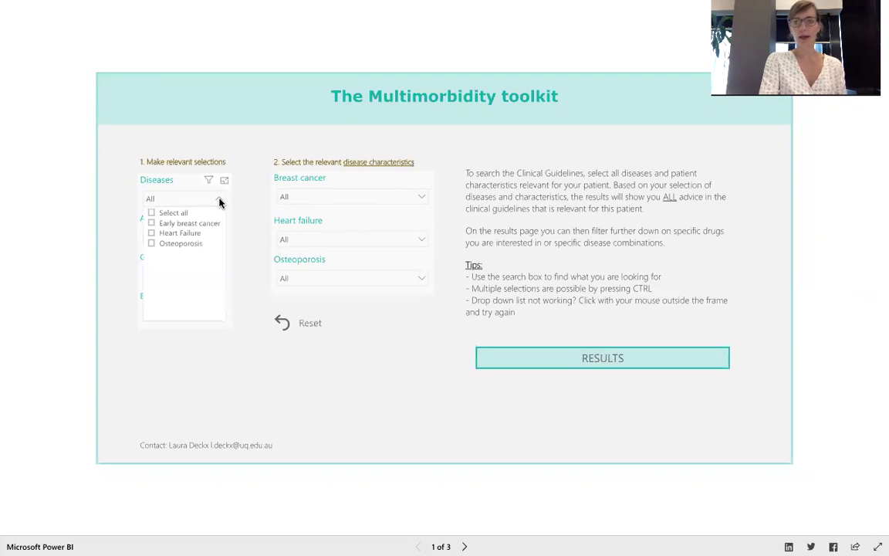
left_click(173, 226)
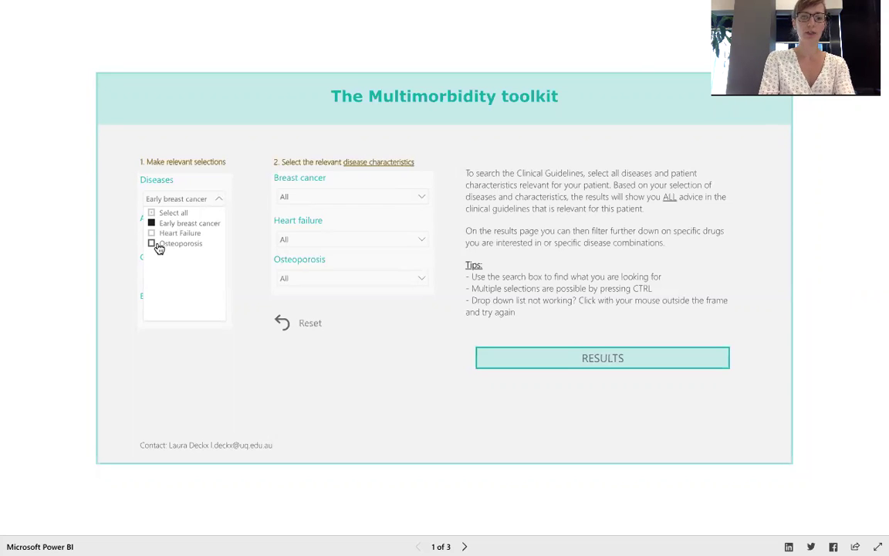
left_click(156, 245)
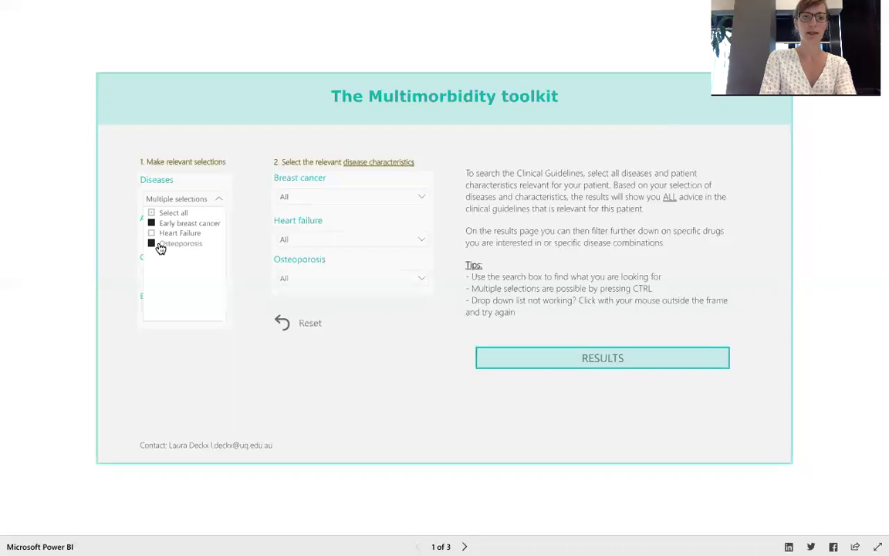
left_click(217, 388)
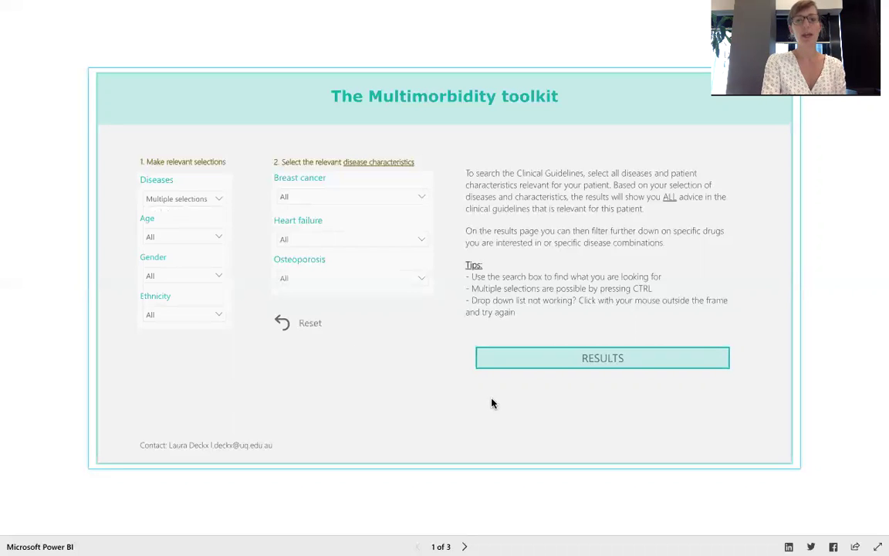
left_click(565, 362)
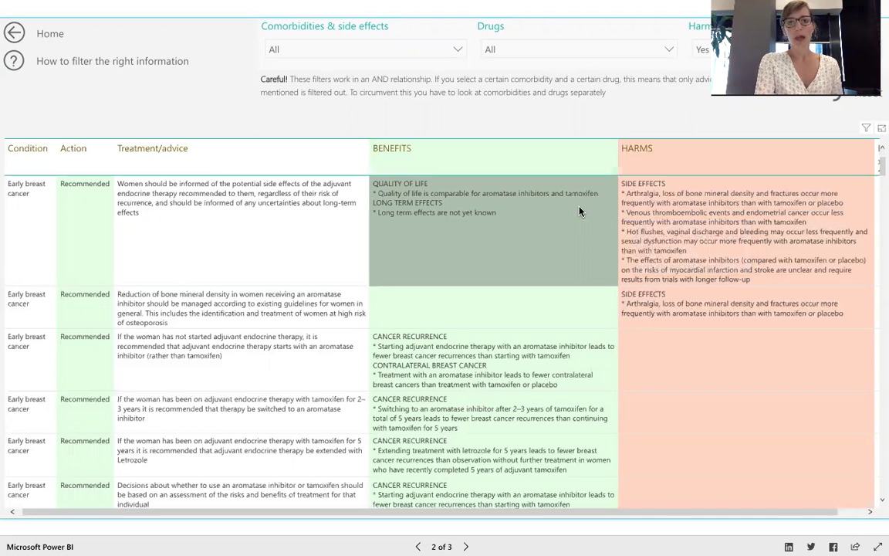
Filter the results by the comorbidities osteoporosis and breast cancer, searching the list for "osteo" and "breast"
left_click(458, 53)
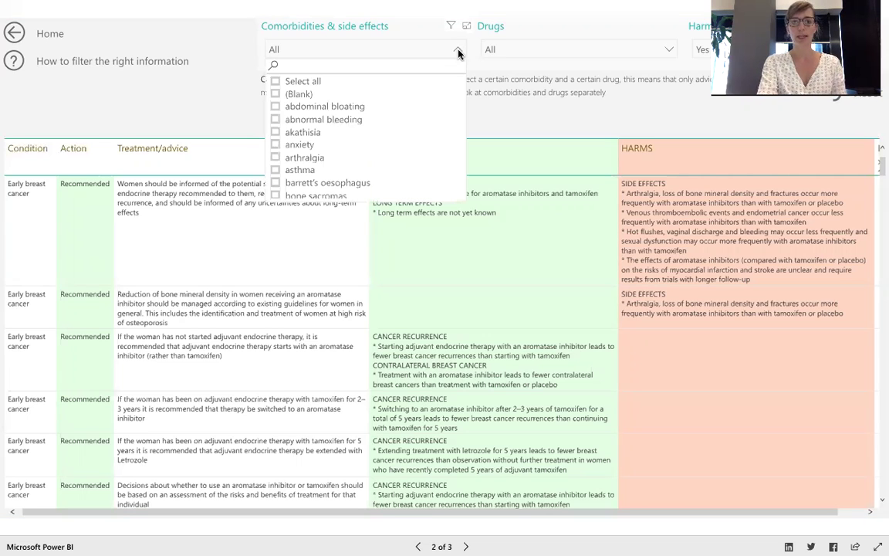
left_click(426, 65)
type("os")
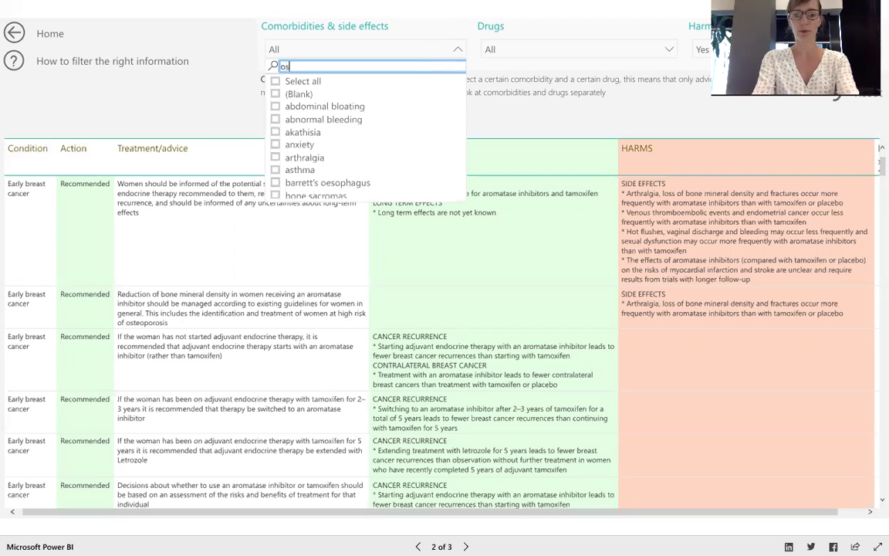
type("teo")
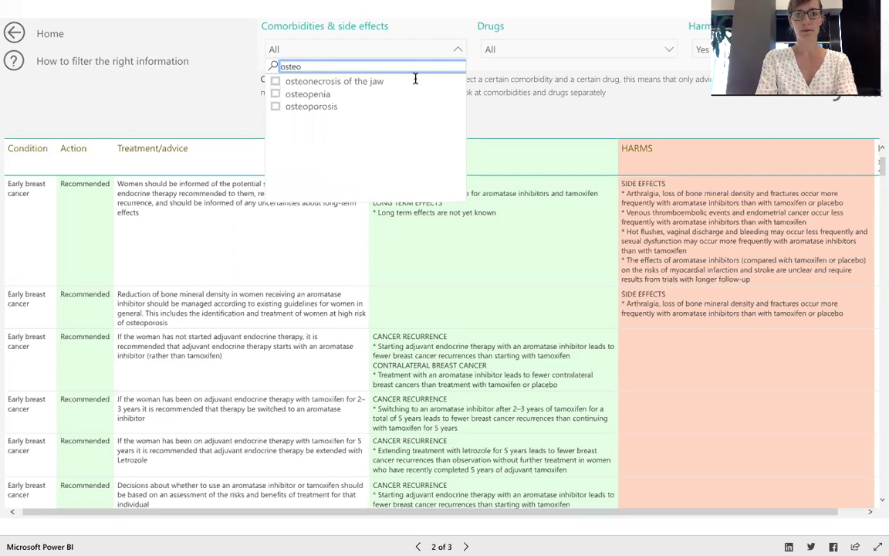
left_click(342, 107)
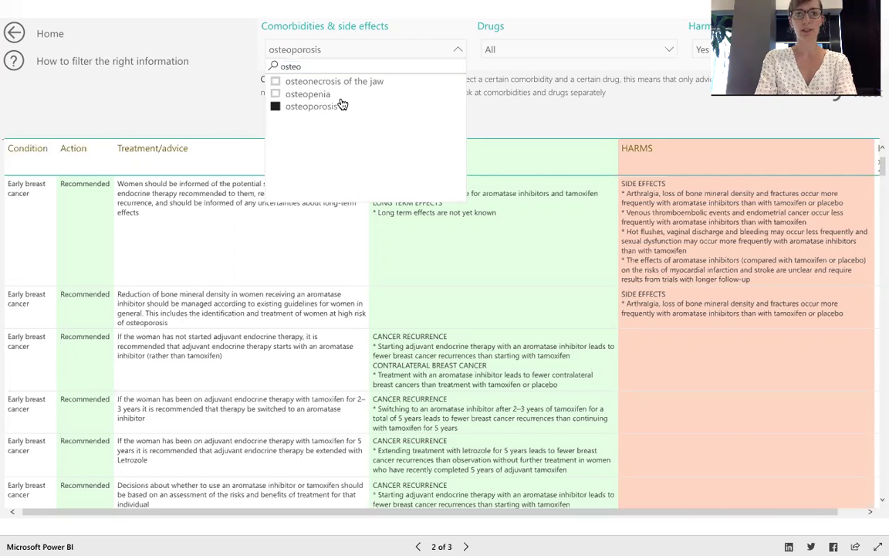
type("breast")
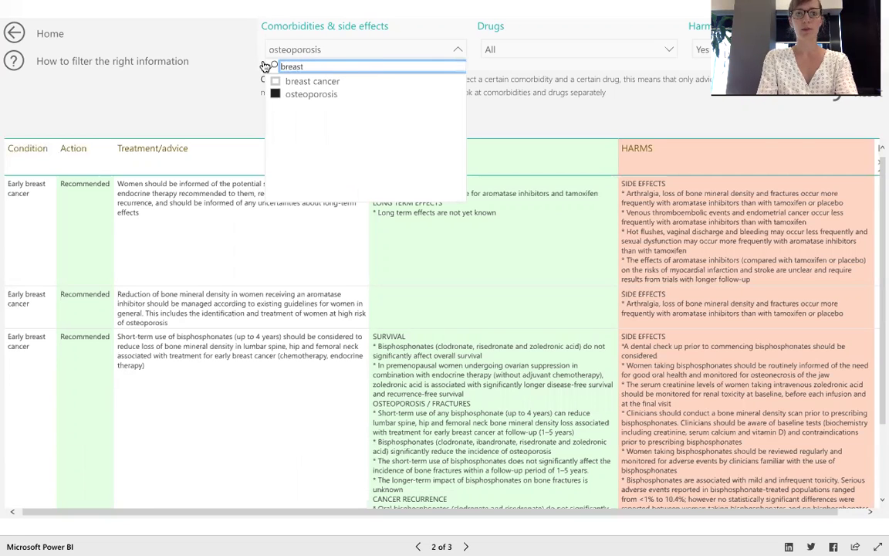
left_click(275, 81)
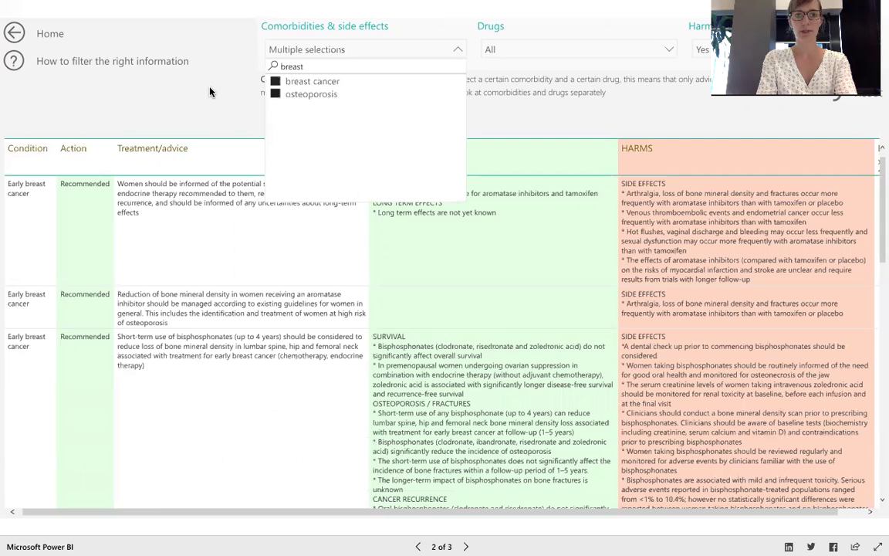
left_click(208, 89)
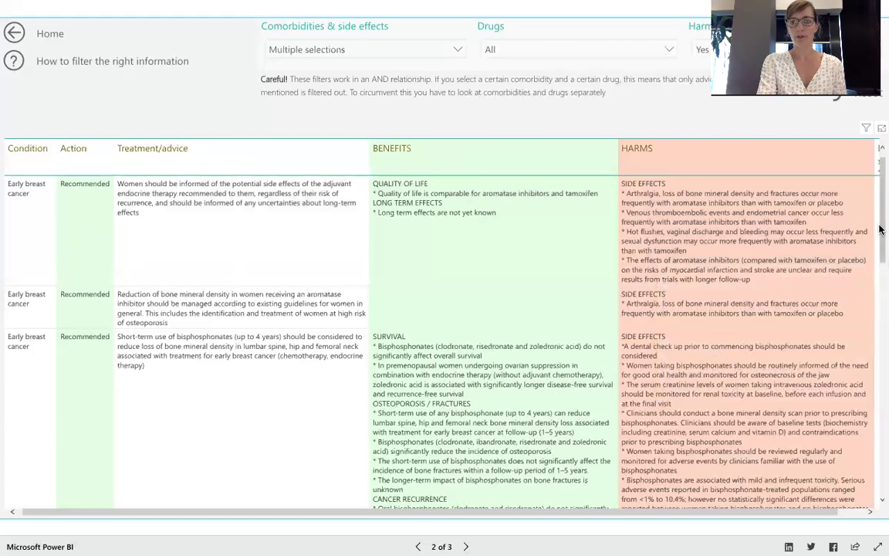
mouse_move(879, 229)
left_mouse_down()
mouse_move(879, 373)
mouse_move(879, 214)
left_mouse_up()
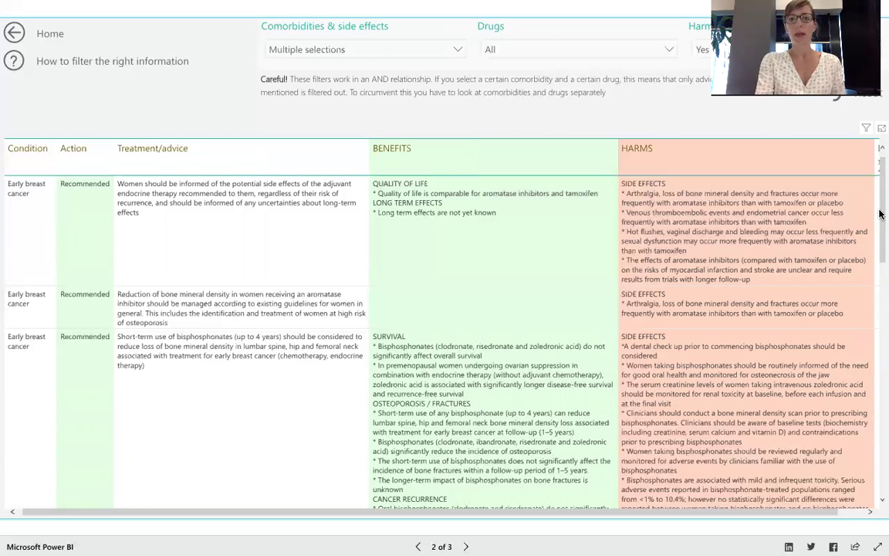
View the drugs available for filtering and reset the filters on the results page
left_click(670, 51)
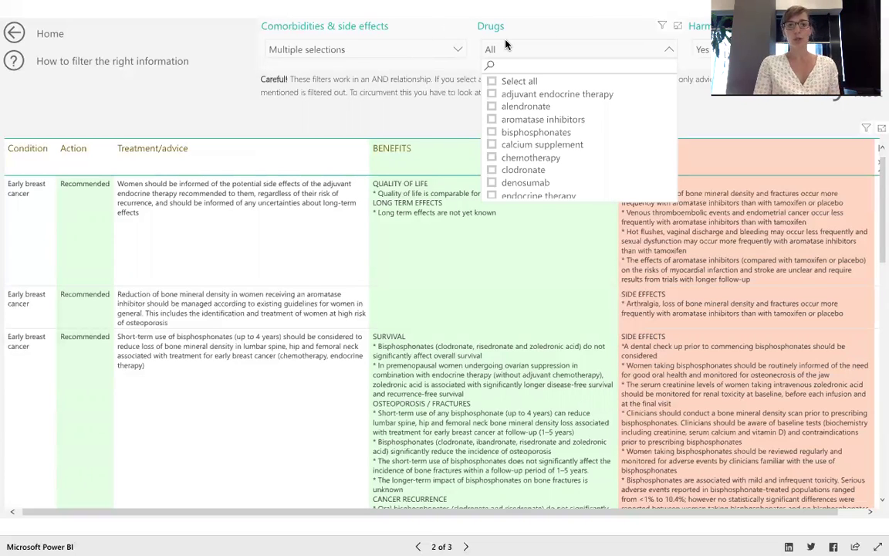
left_click(243, 63)
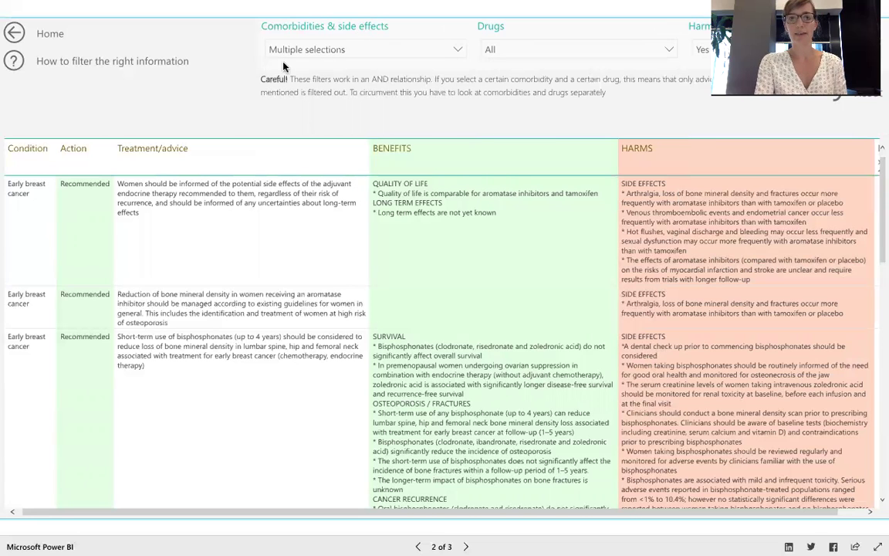
left_click(669, 51)
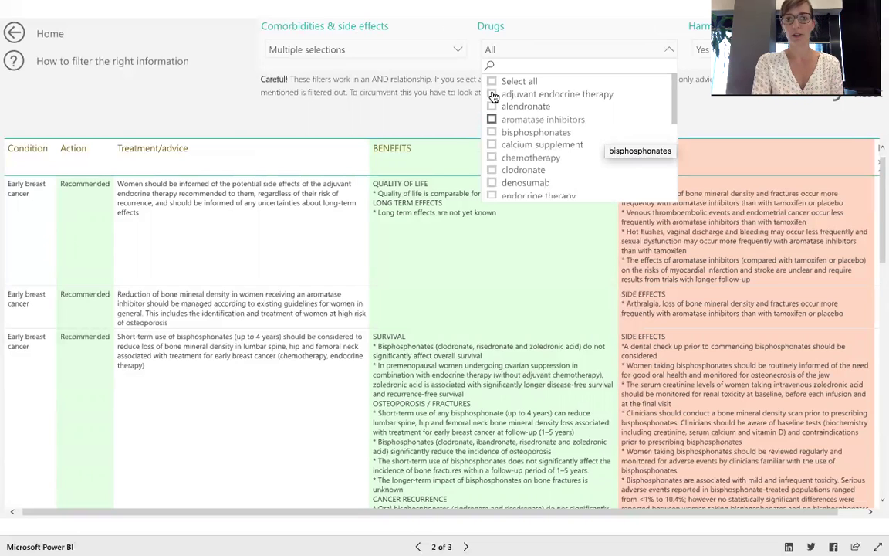
left_click(872, 102)
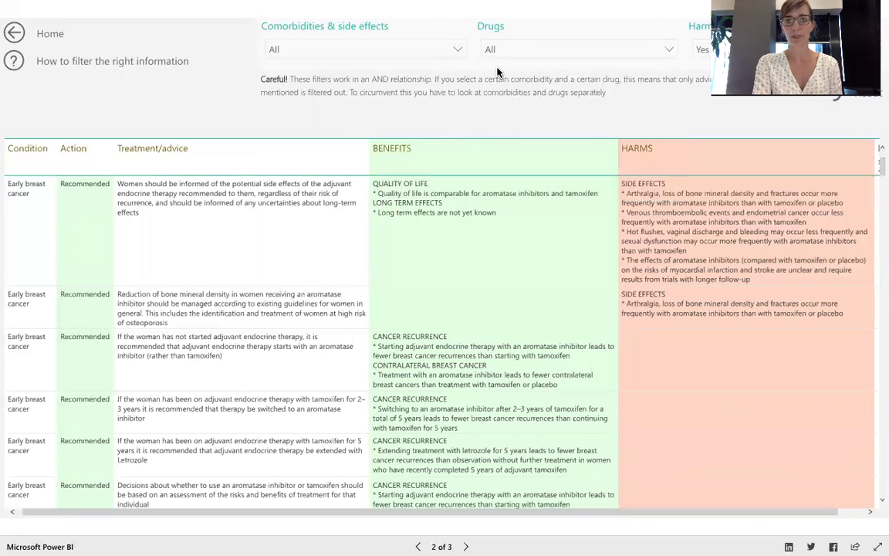
Check which diseases are selected on the home page and return to the results
left_click(50, 35)
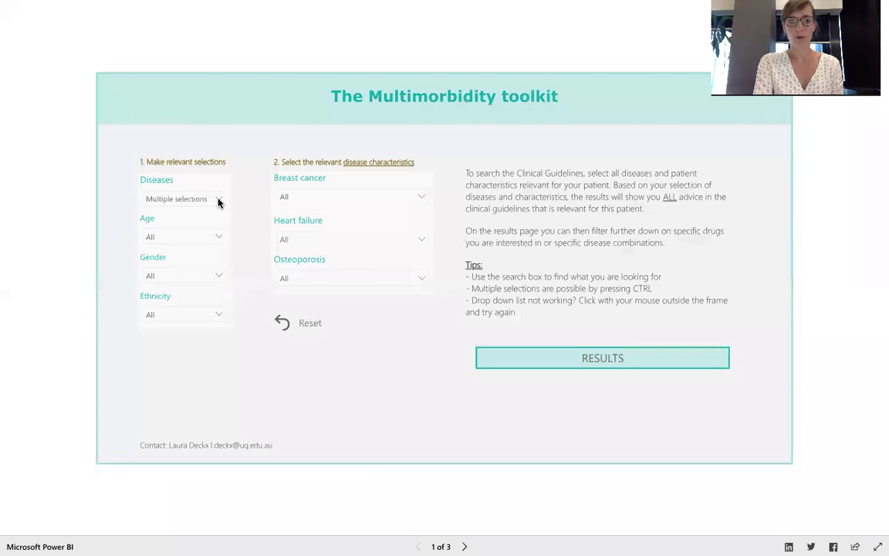
left_click(219, 199)
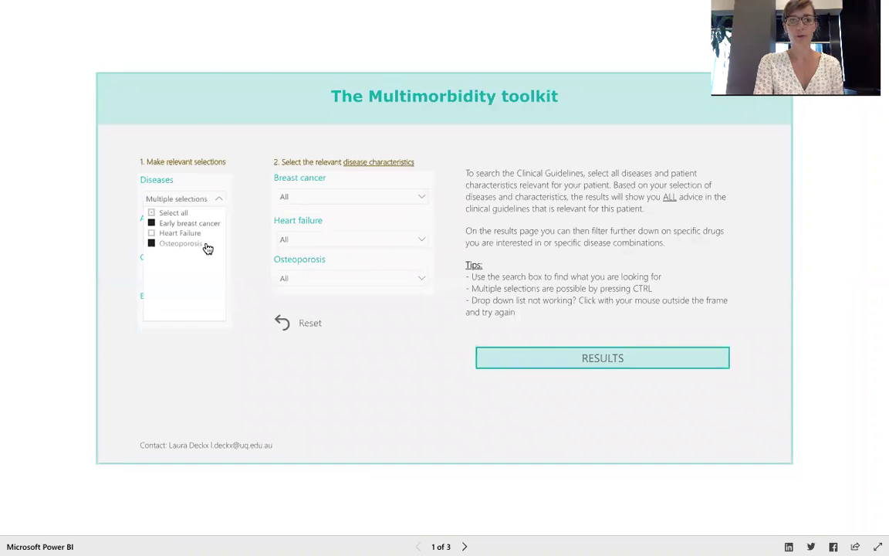
left_click(550, 361)
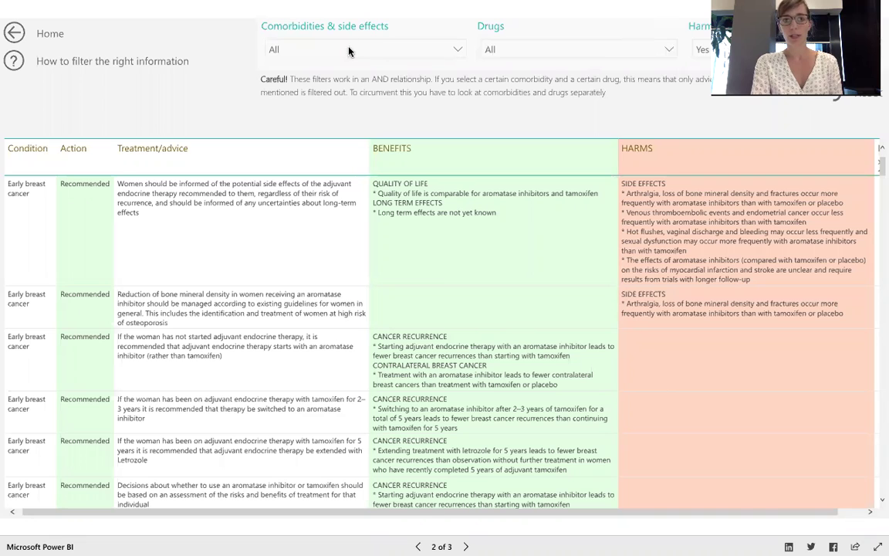
Clear the selection of all drugs in the Drugs filter
left_click(668, 51)
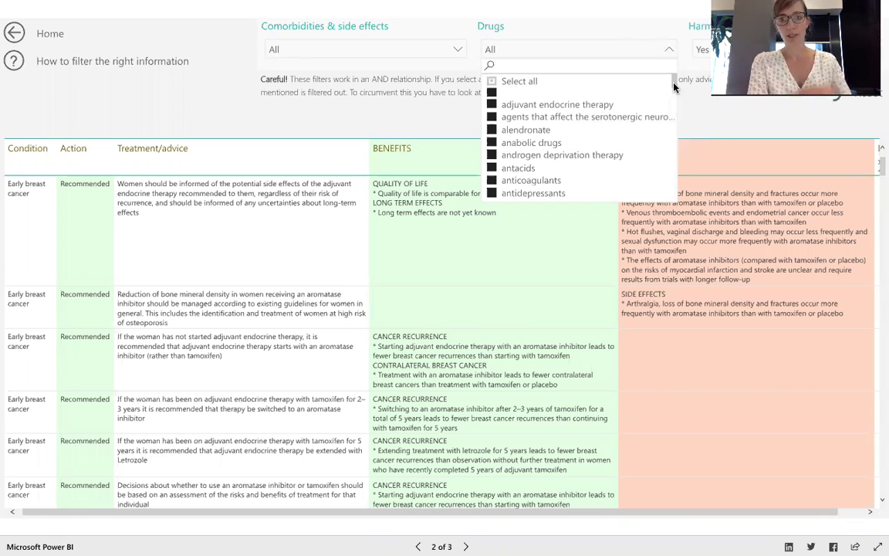
left_click_drag(674, 87, 673, 91)
scroll(674, 91, "down", 3)
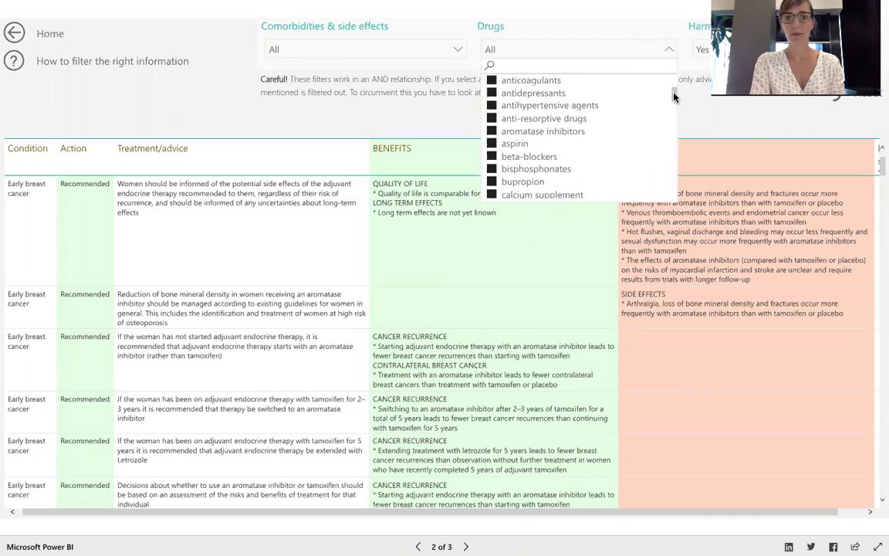
left_click(492, 145)
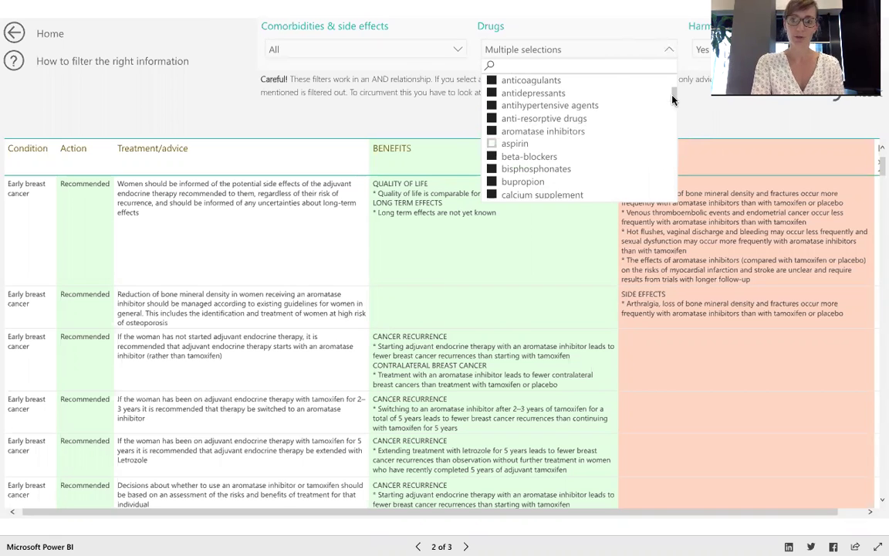
left_click_drag(673, 98, 670, 85)
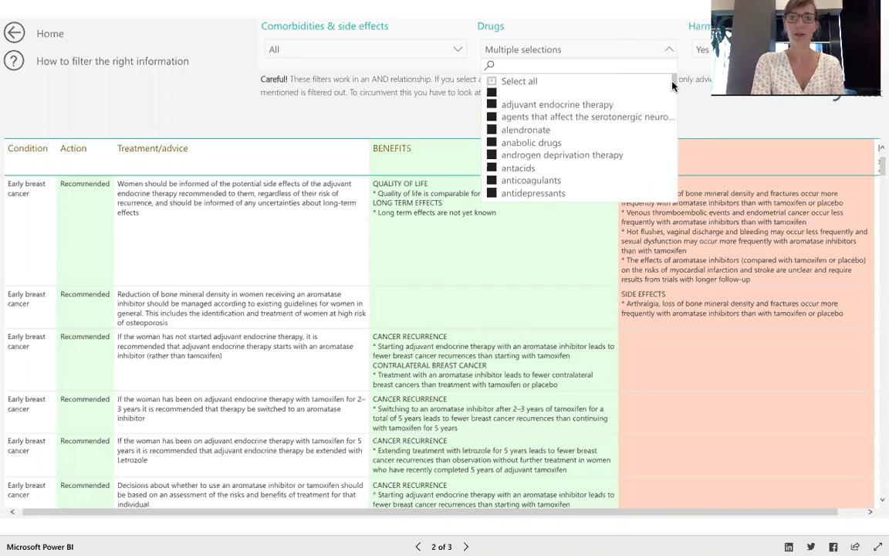
left_click(509, 83)
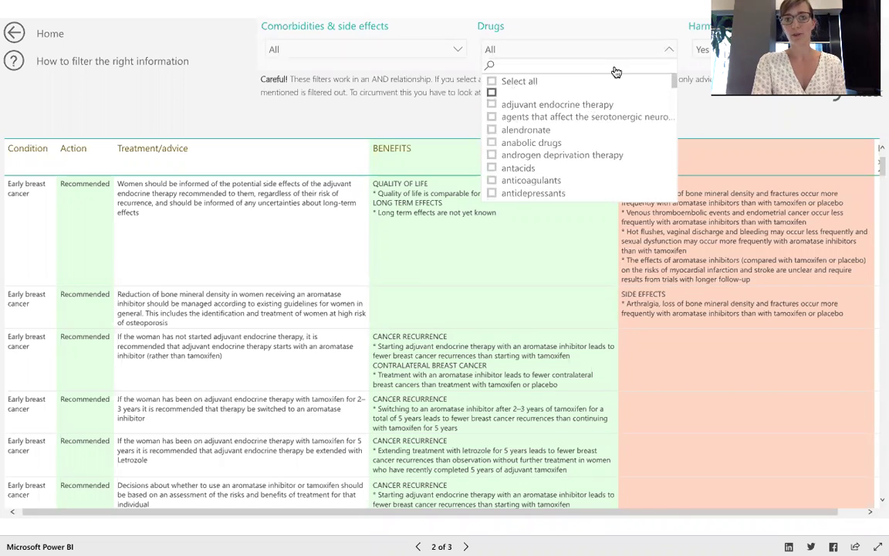
Search the Drugs filter for "asp", filter the results by aspirin, and return to the home page
left_click(652, 68)
type("asp")
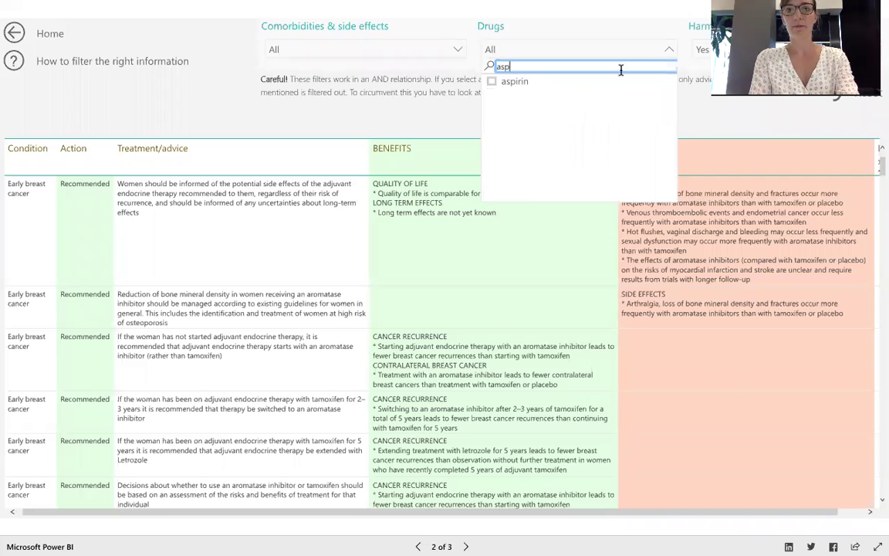
left_click(530, 83)
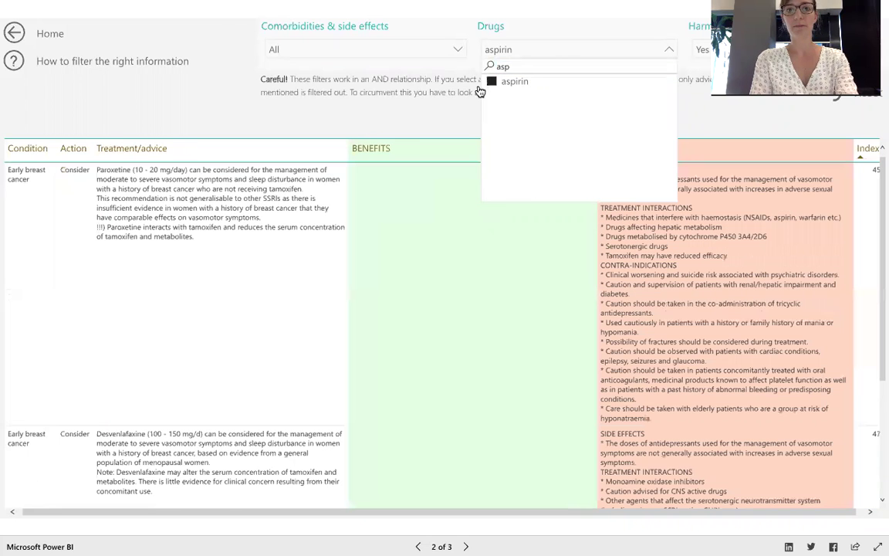
left_click(393, 122)
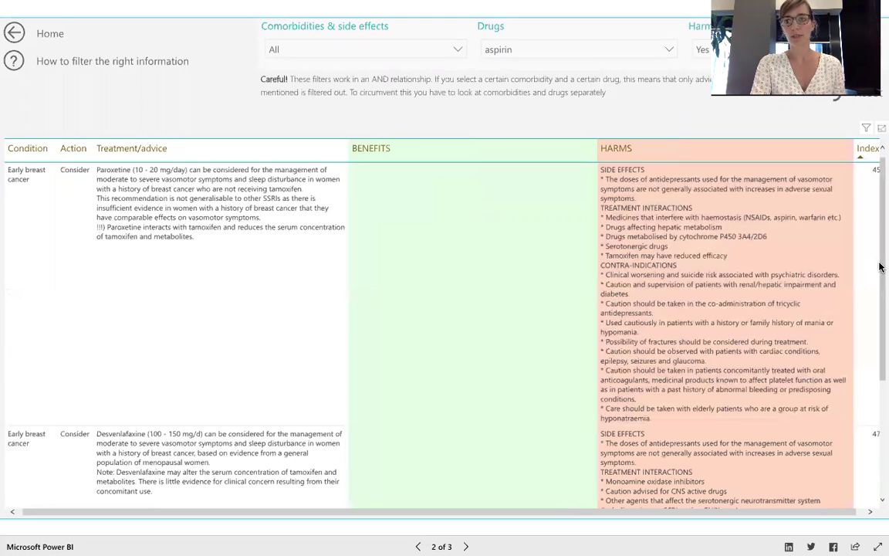
left_click_drag(880, 266, 875, 232)
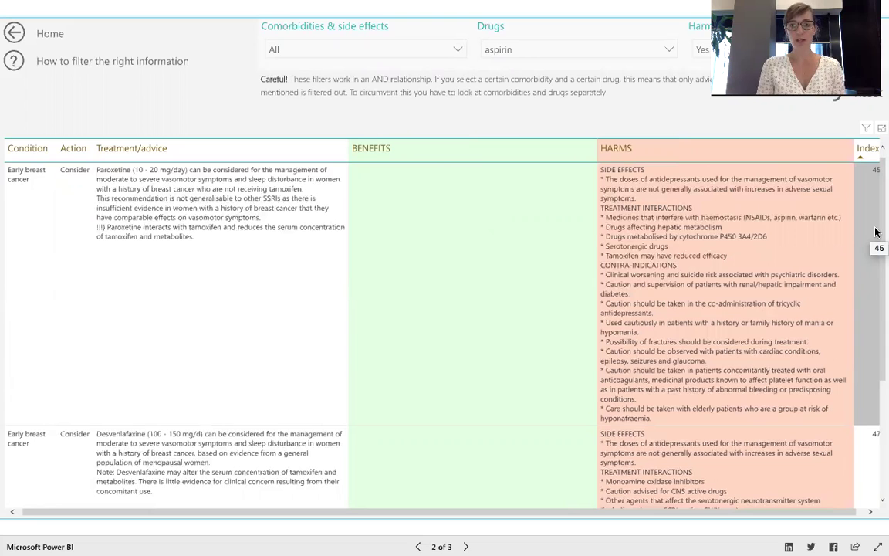
left_click(15, 34)
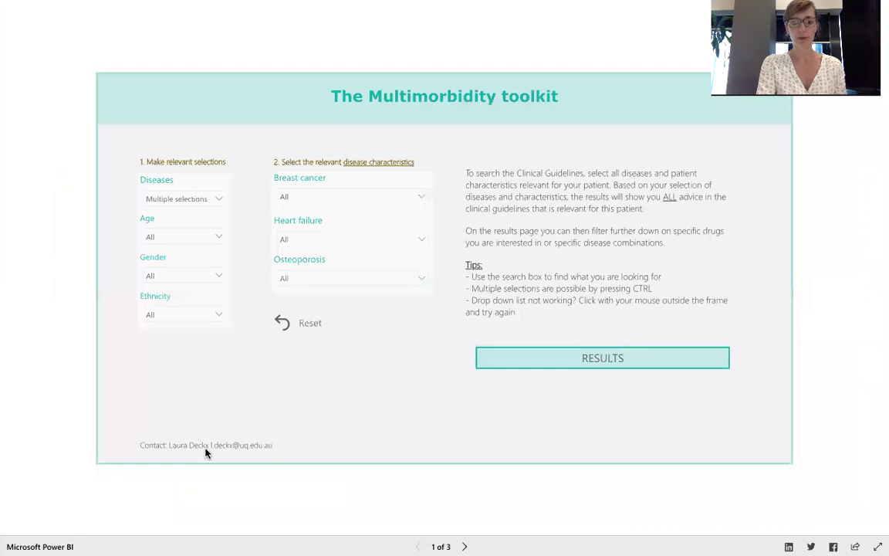